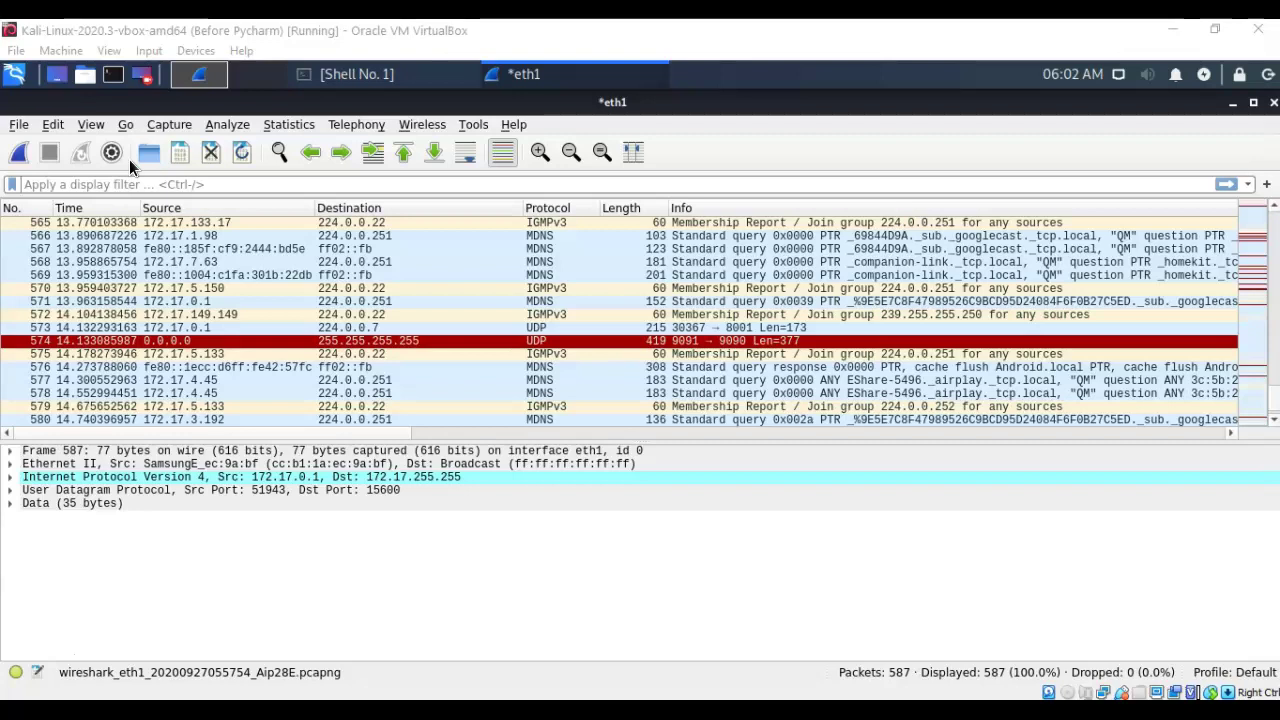
{"action": "left_click", "coordinate": [22, 156]}
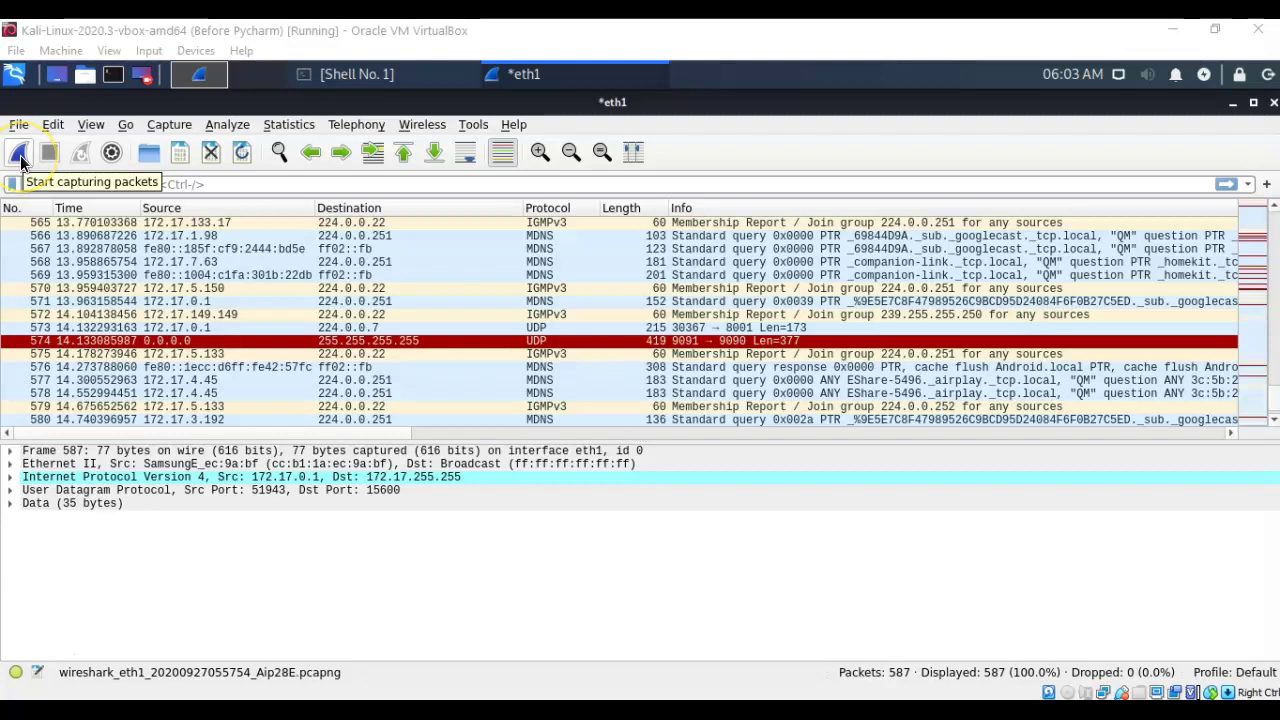
{"action": "left_click", "coordinate": [54, 157]}
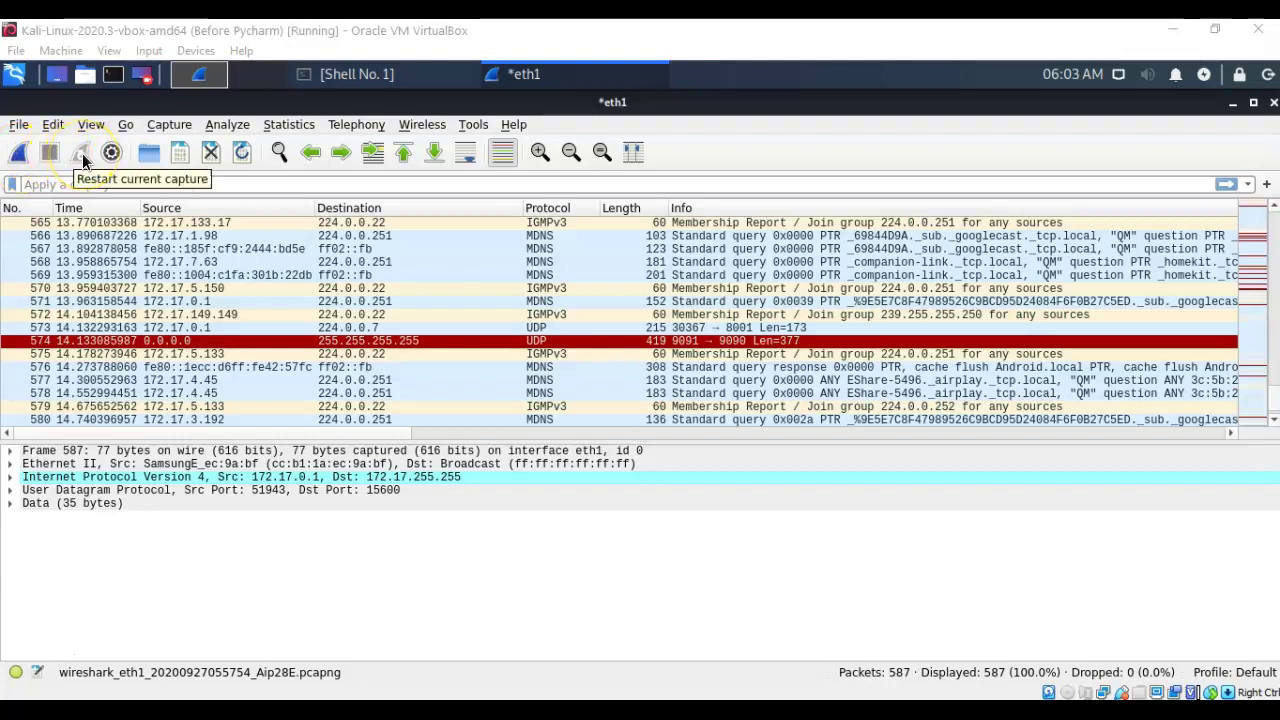
{"action": "left_click", "coordinate": [113, 157]}
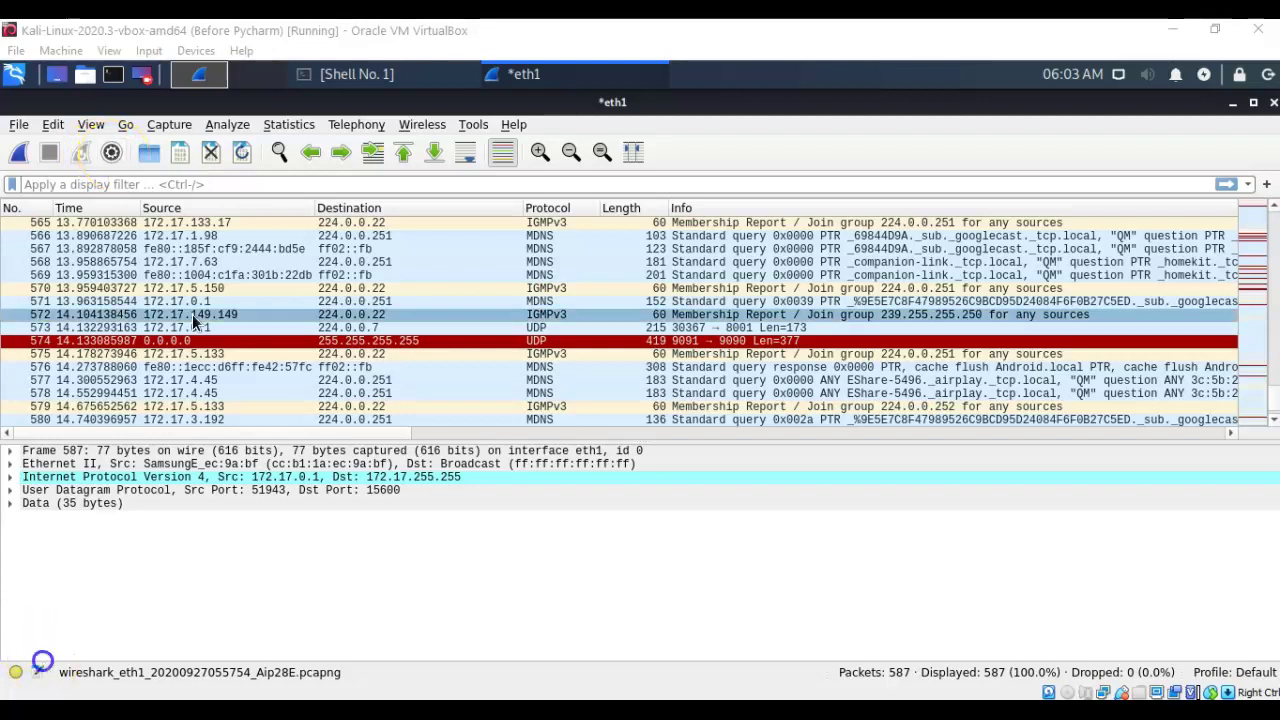
{"action": "left_click", "coordinate": [199, 266]}
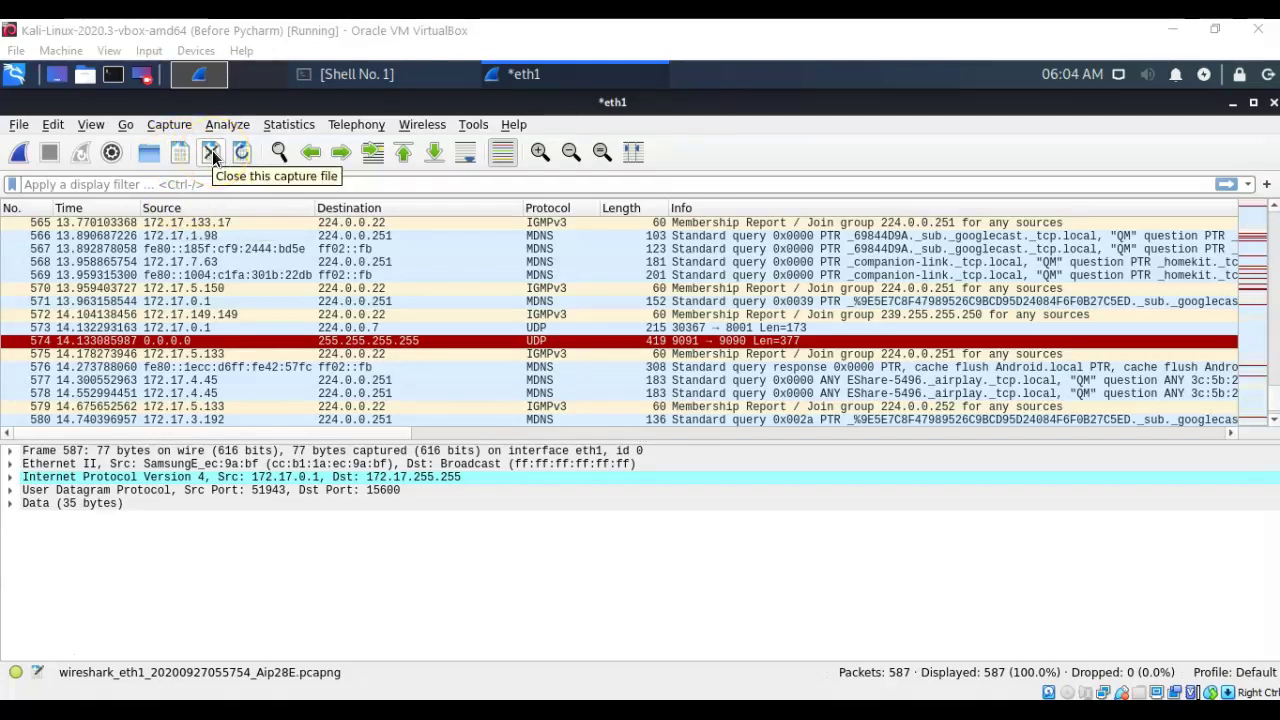
{"action": "left_click", "coordinate": [244, 153]}
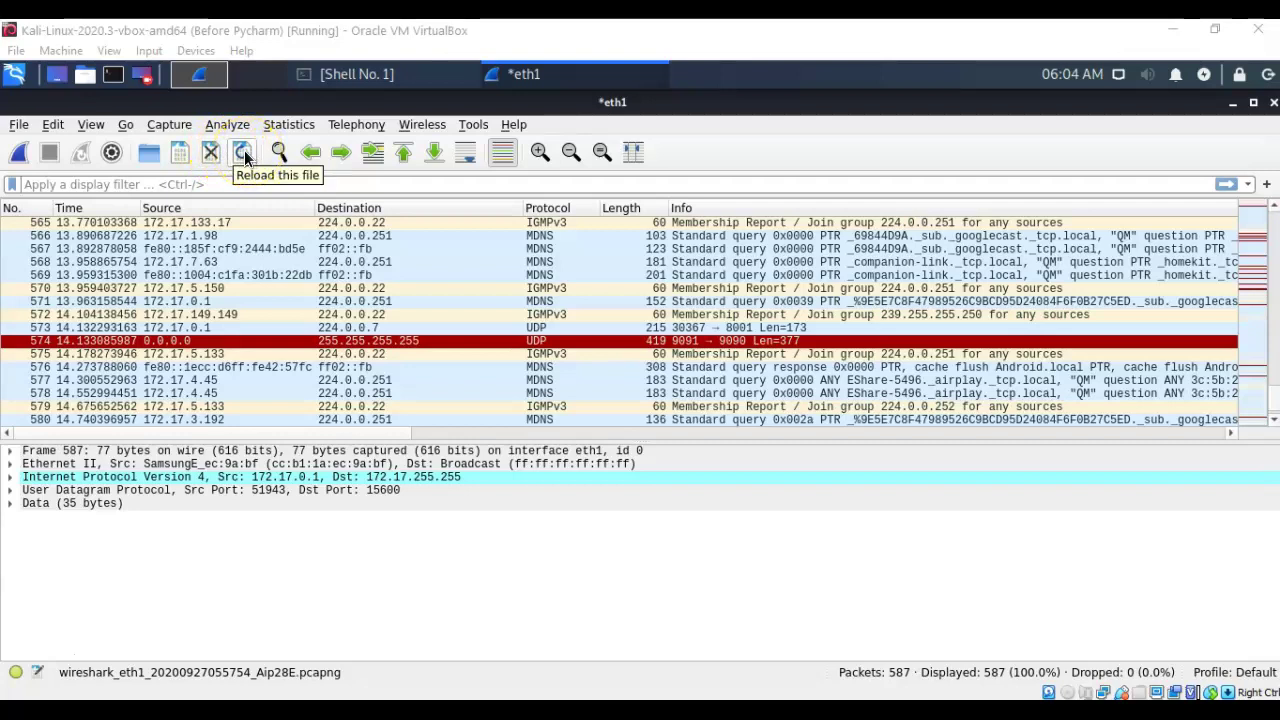
{"action": "left_click", "coordinate": [15, 126]}
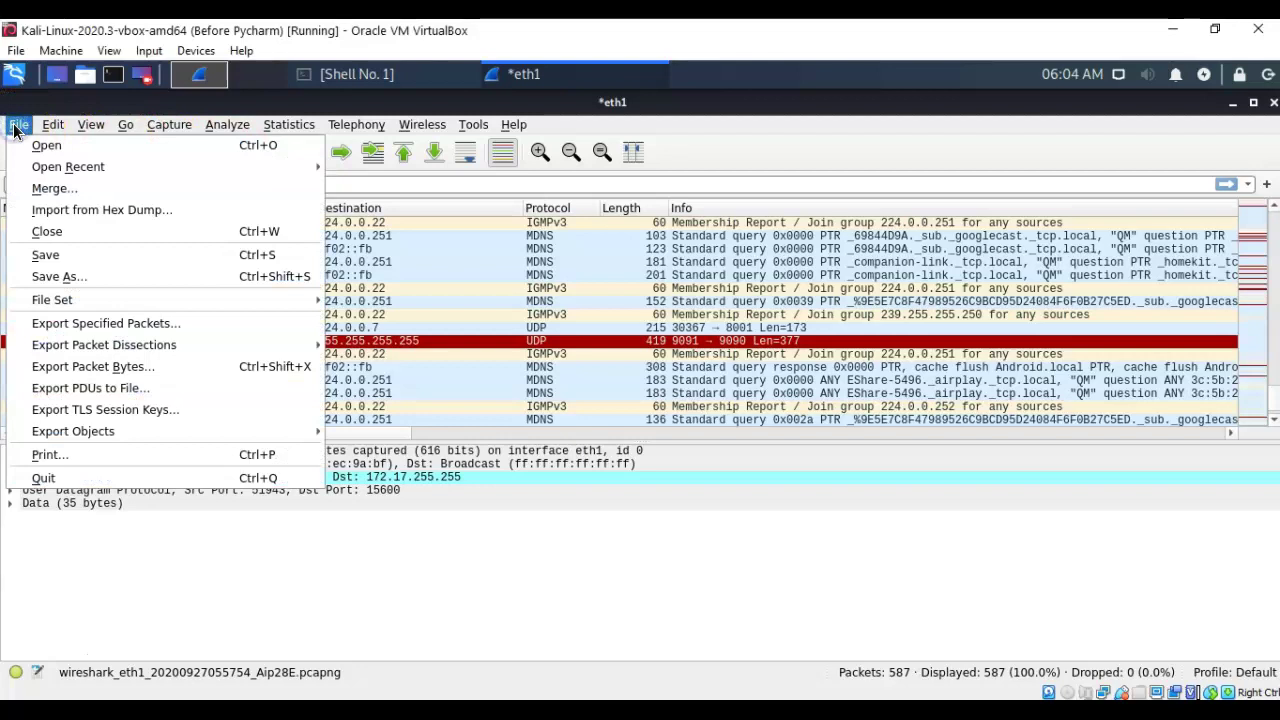
{"action": "left_click", "coordinate": [15, 126]}
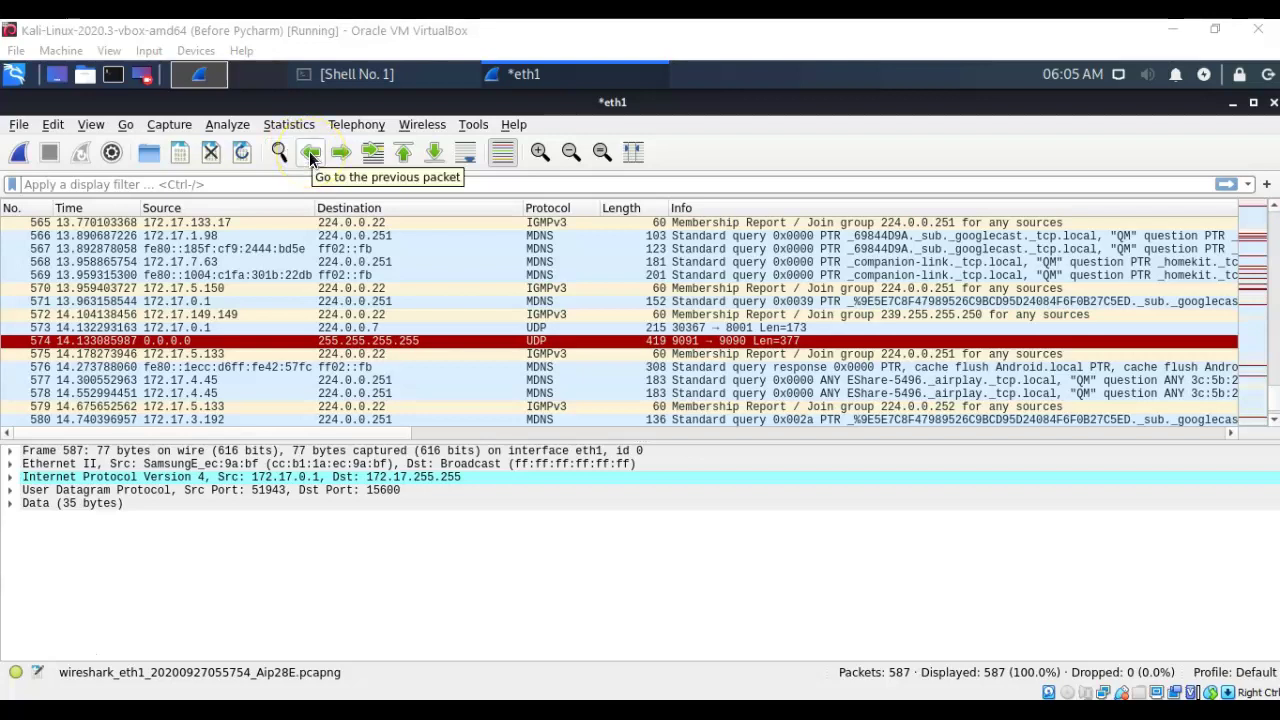
Step: Select packet 573, step back to the previous packet and advance forward to packet 574
{"action": "left_click", "coordinate": [352, 314]}
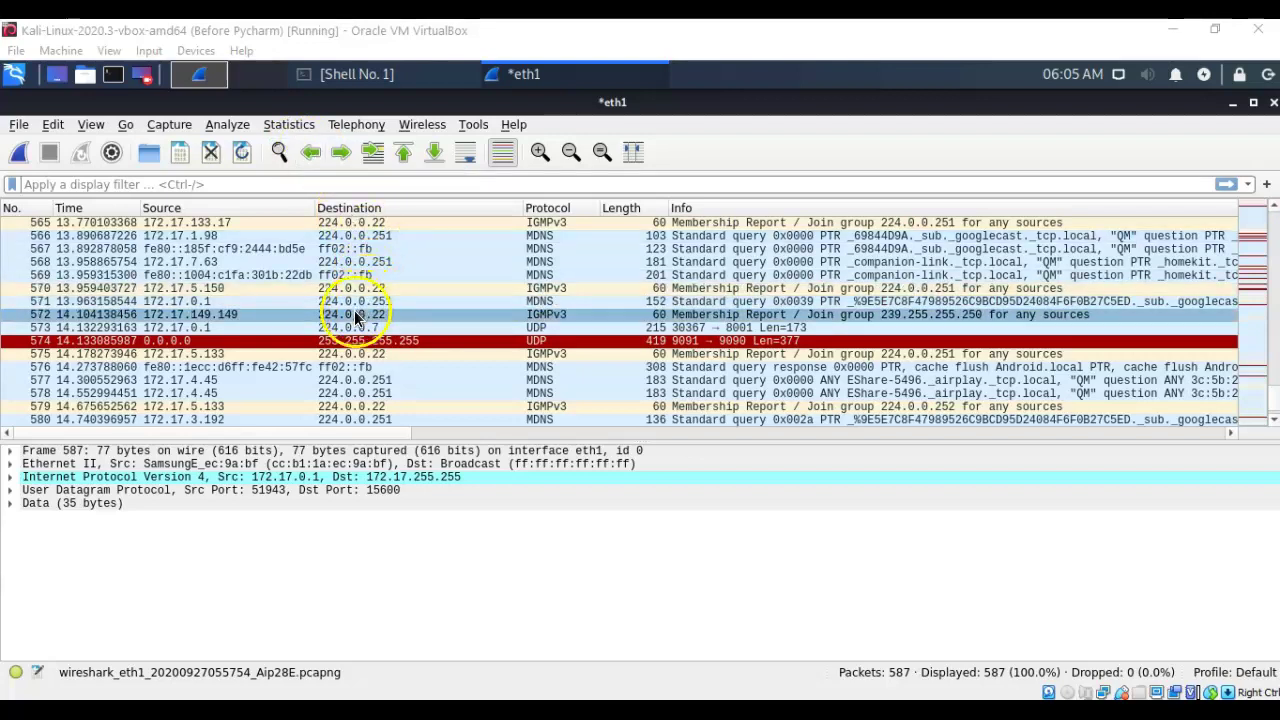
{"action": "left_click", "coordinate": [363, 328]}
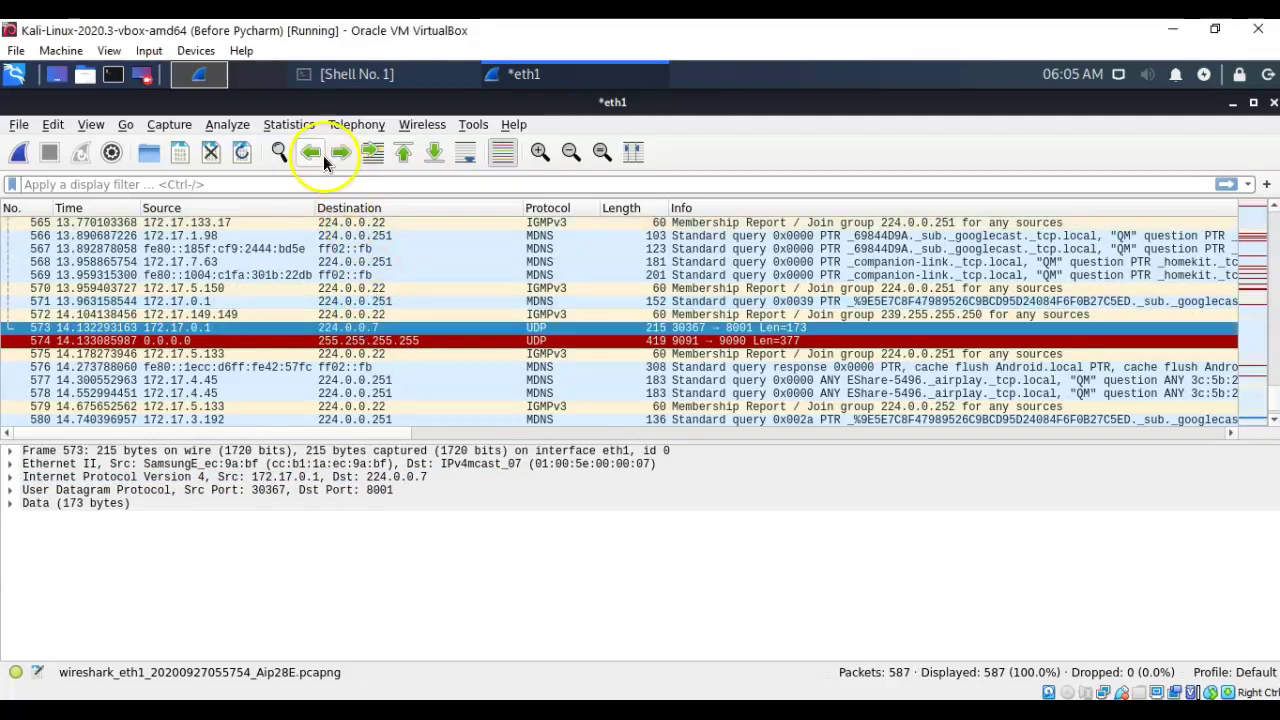
{"action": "left_click", "coordinate": [310, 153]}
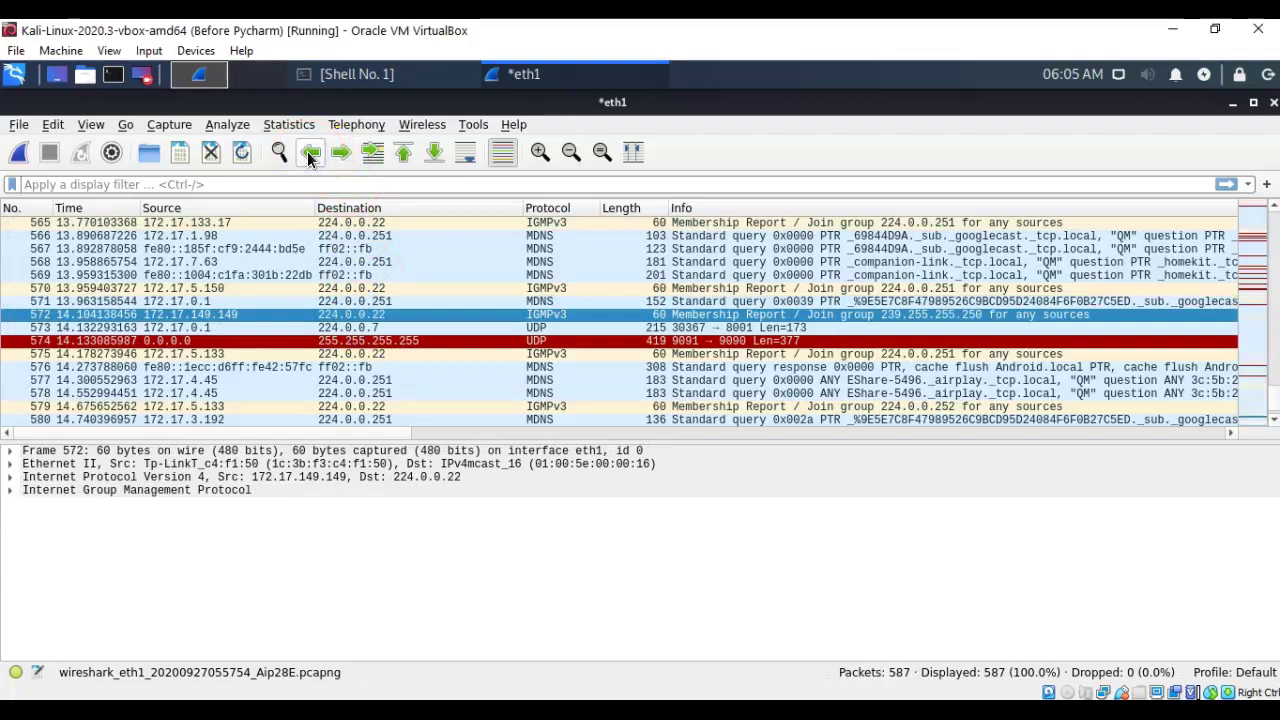
{"action": "left_click", "coordinate": [342, 154]}
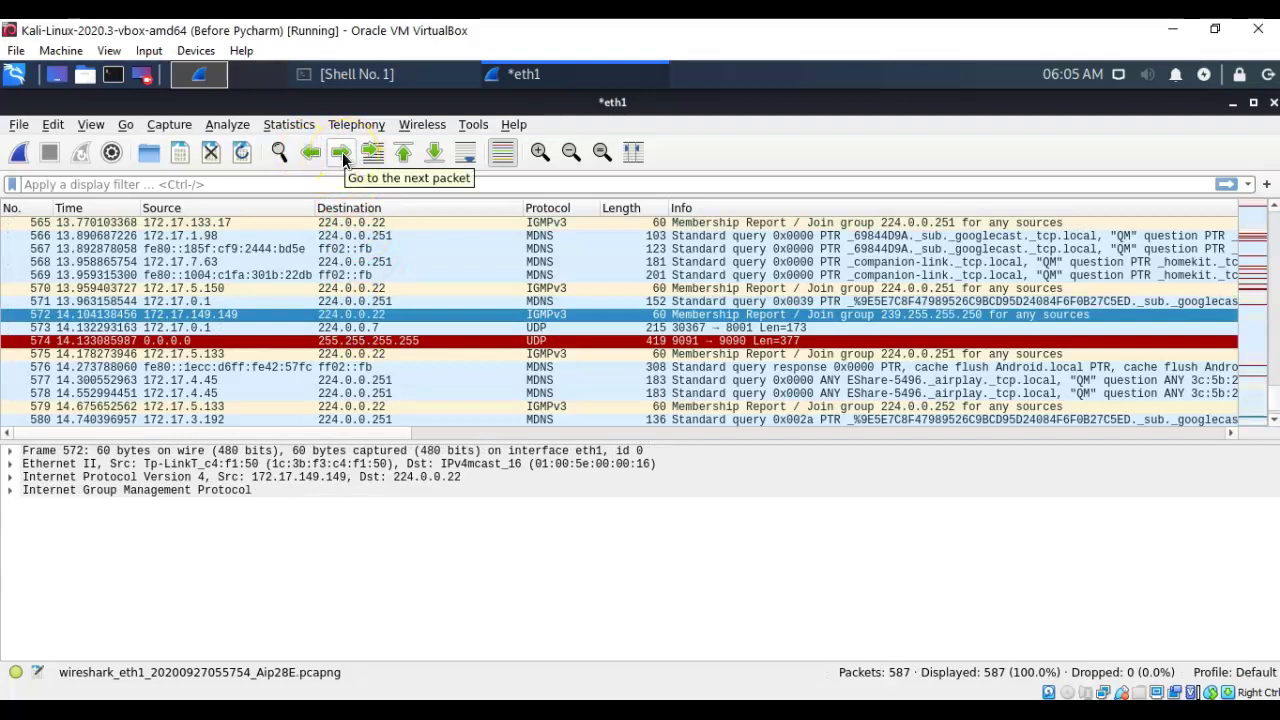
{"action": "left_click", "coordinate": [342, 154]}
{"action": "left_click", "coordinate": [342, 154]}
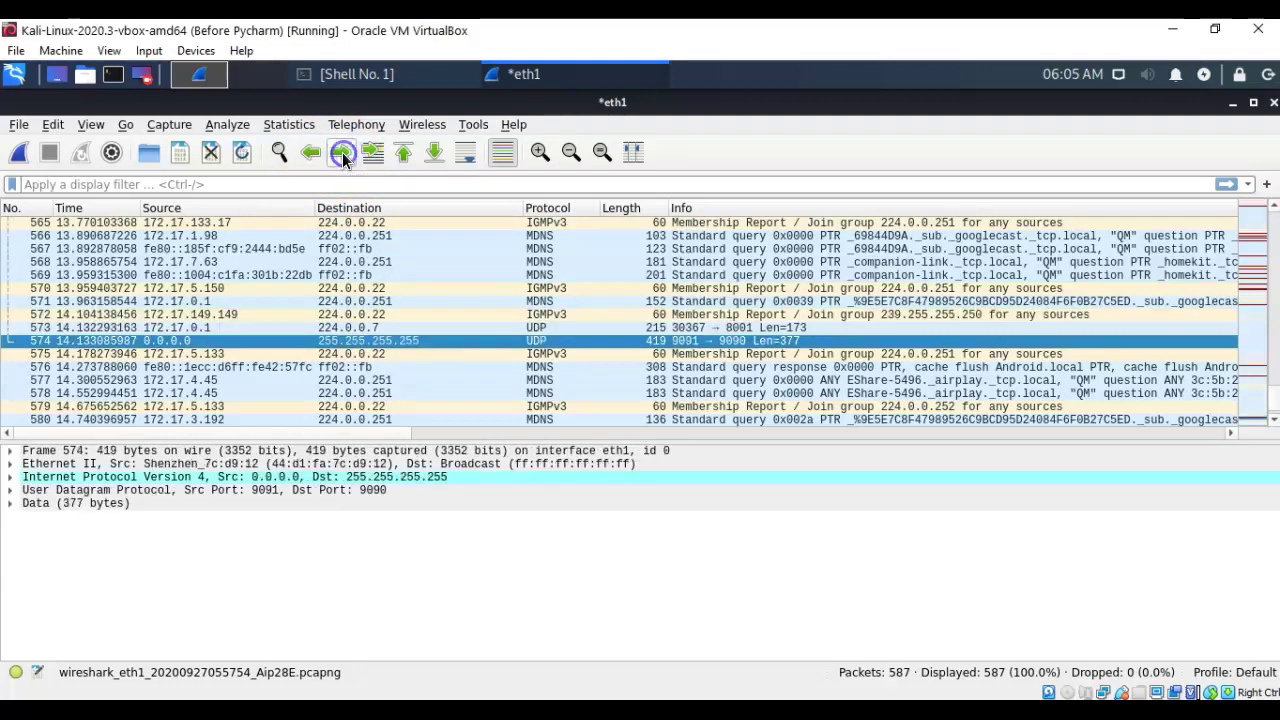
Step: Open the entry for going to a specified packet number
{"action": "left_click", "coordinate": [374, 156]}
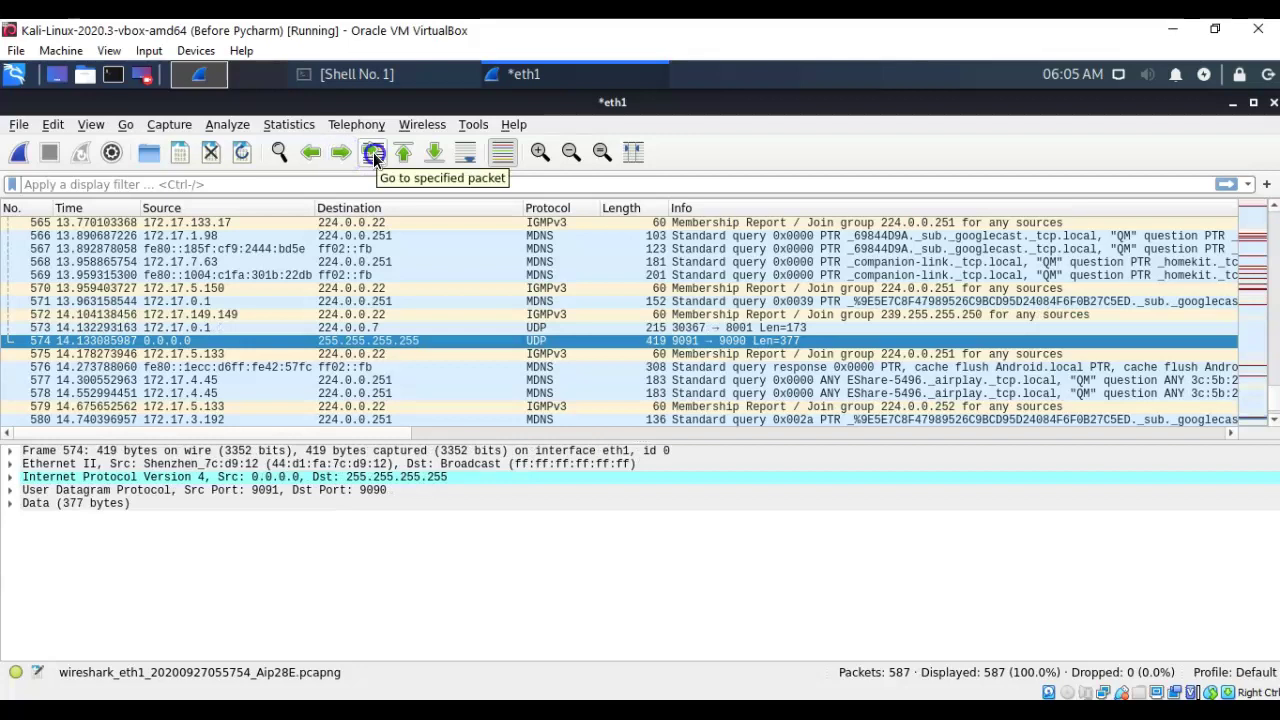
{"action": "left_click", "coordinate": [374, 156]}
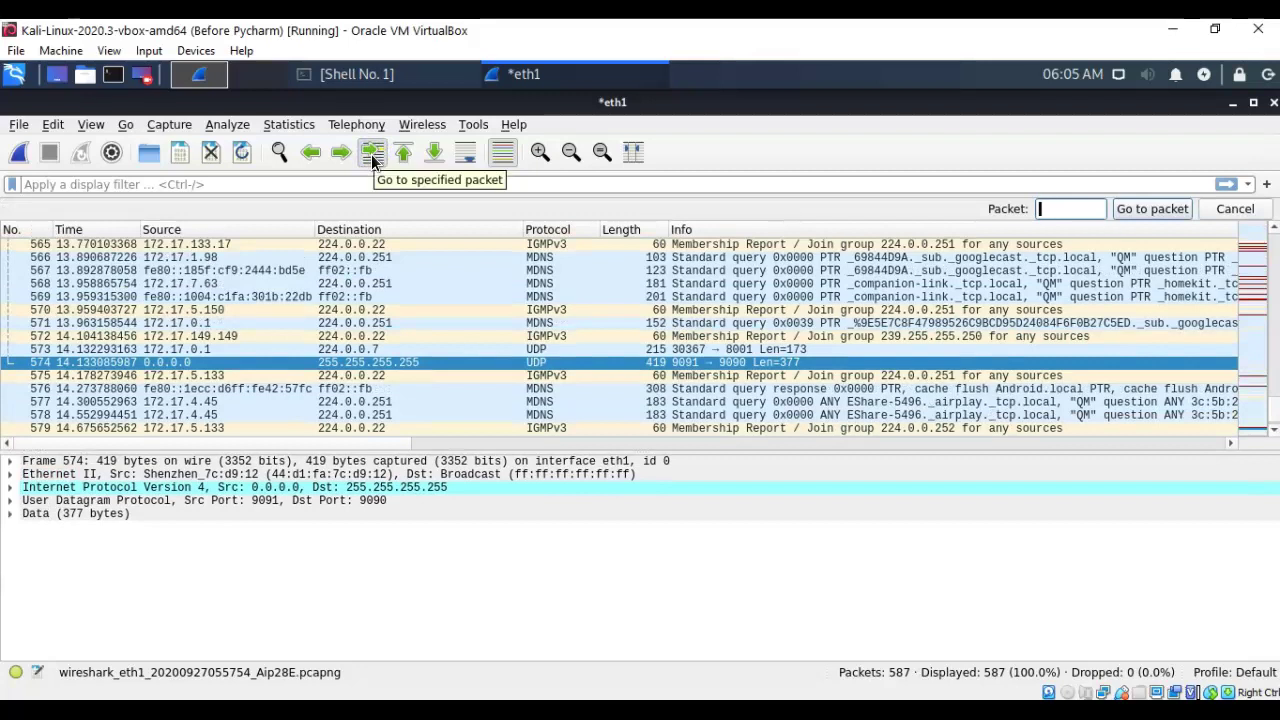
{"action": "left_click", "coordinate": [1058, 236]}
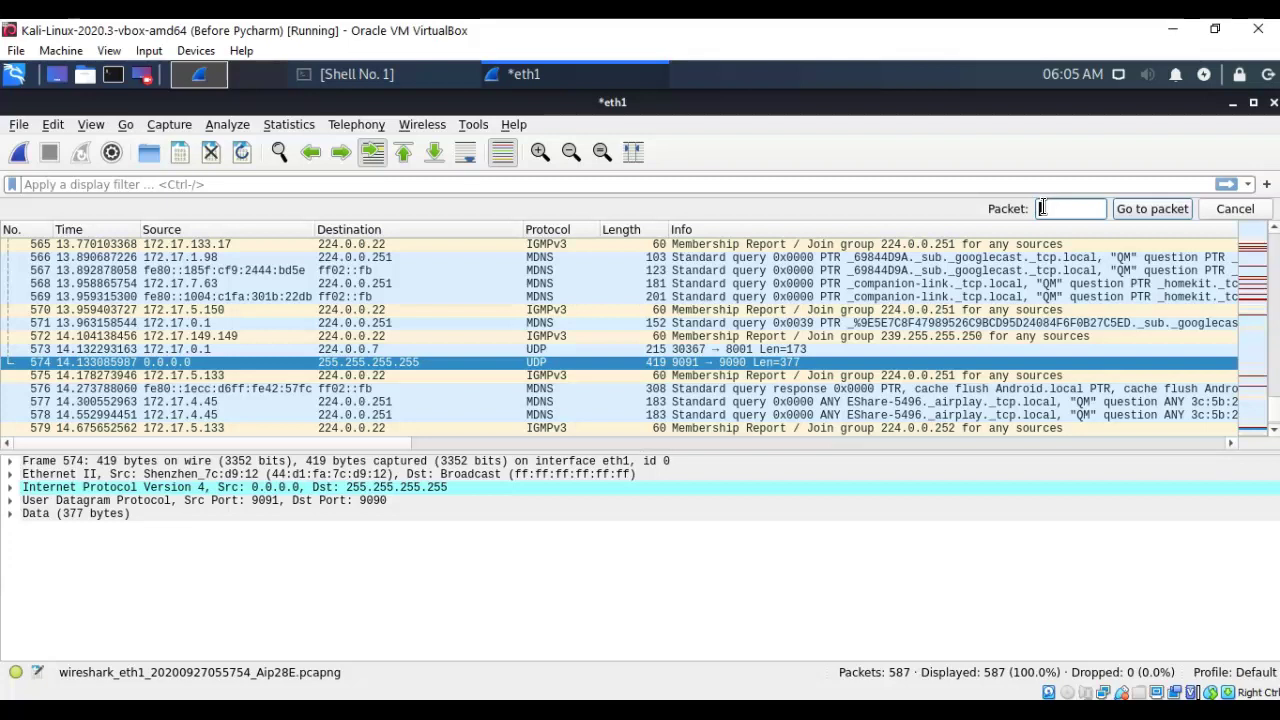
Step: Jump to the first packet of the capture and to the last one
{"action": "left_click", "coordinate": [405, 152]}
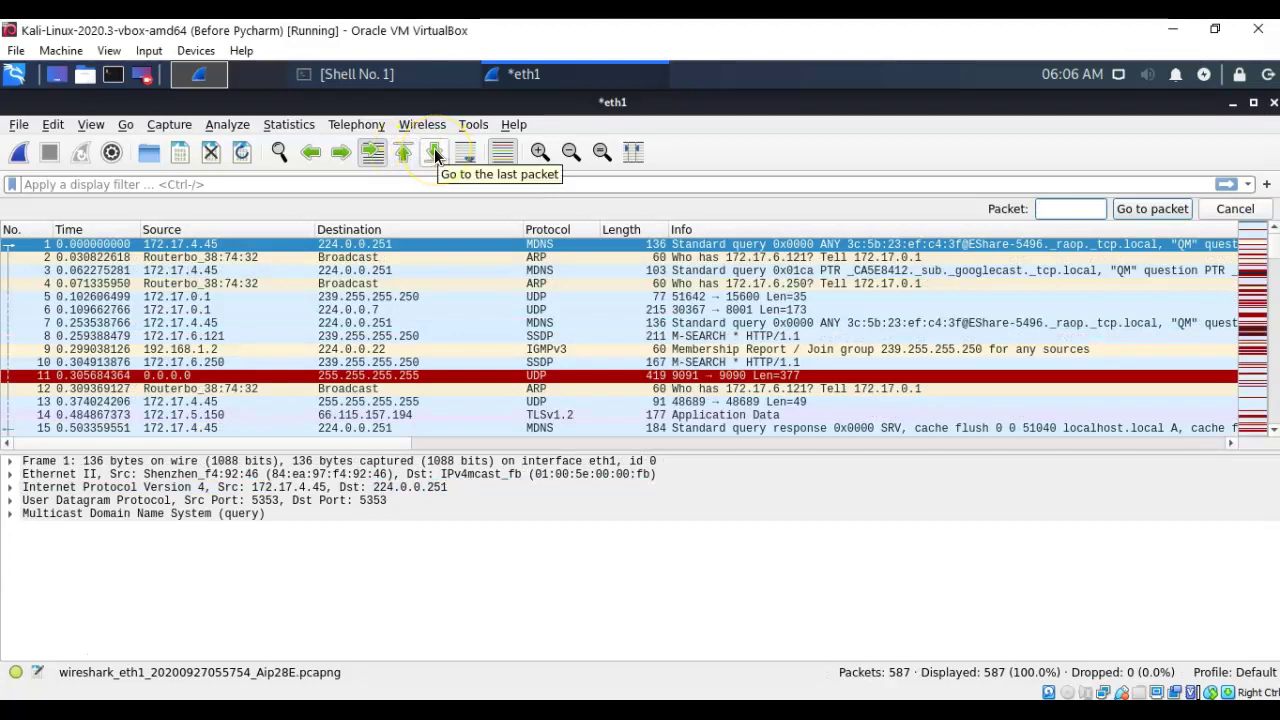
{"action": "left_click", "coordinate": [435, 152]}
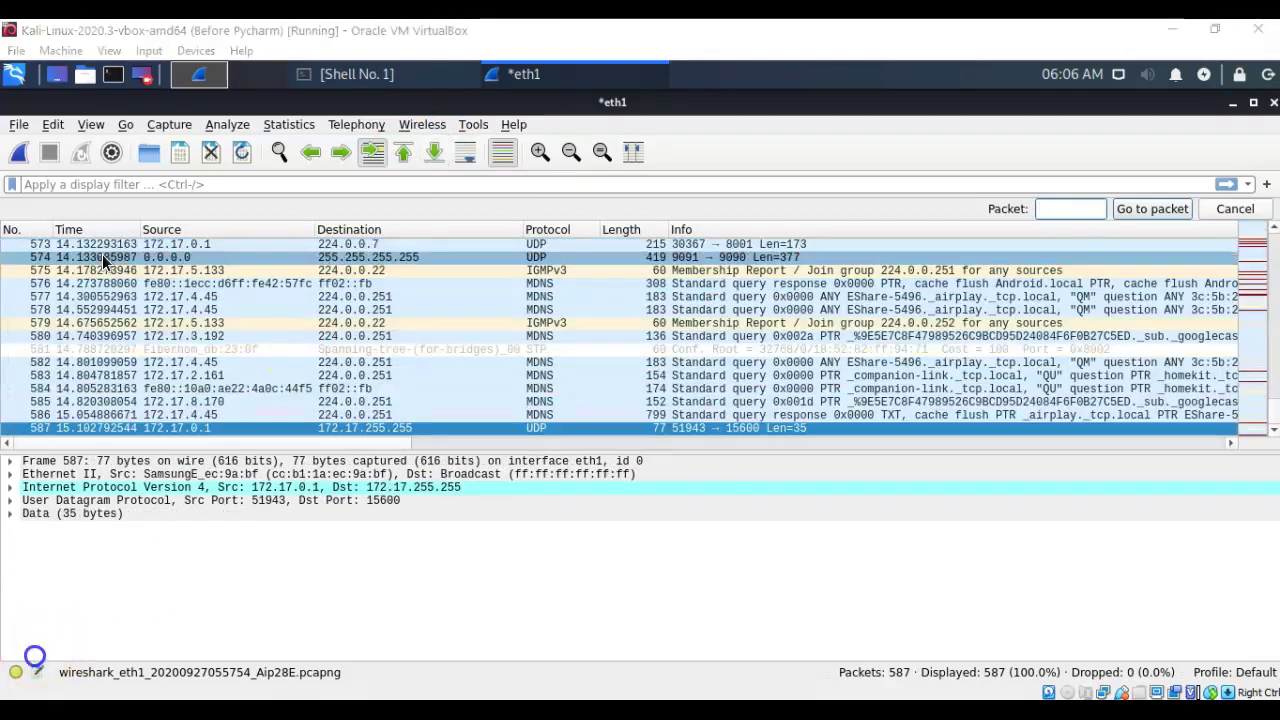
Step: Start a new live capture on eth1, continuing without saving the previously captured packets
{"action": "left_click", "coordinate": [18, 152]}
{"action": "left_click", "coordinate": [645, 381]}
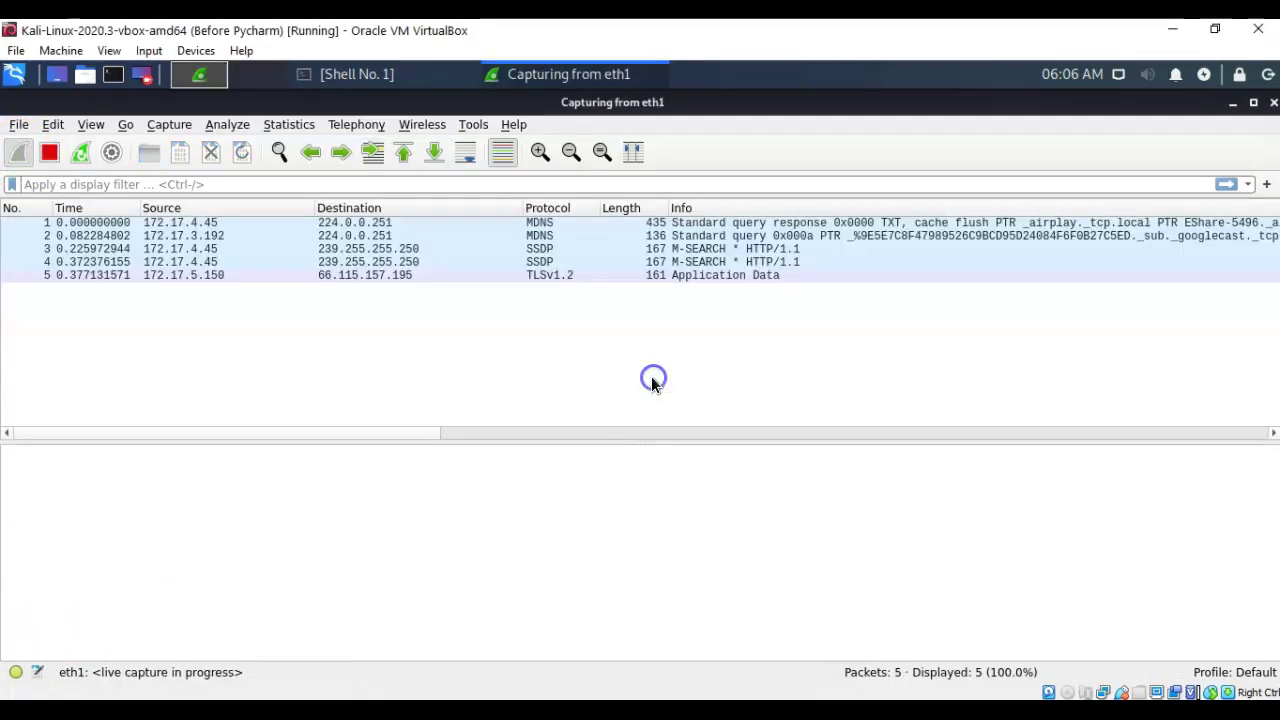
Step: Turn on automatic scrolling to the newest packet during the live capture and stop capturing
{"action": "left_click", "coordinate": [467, 153]}
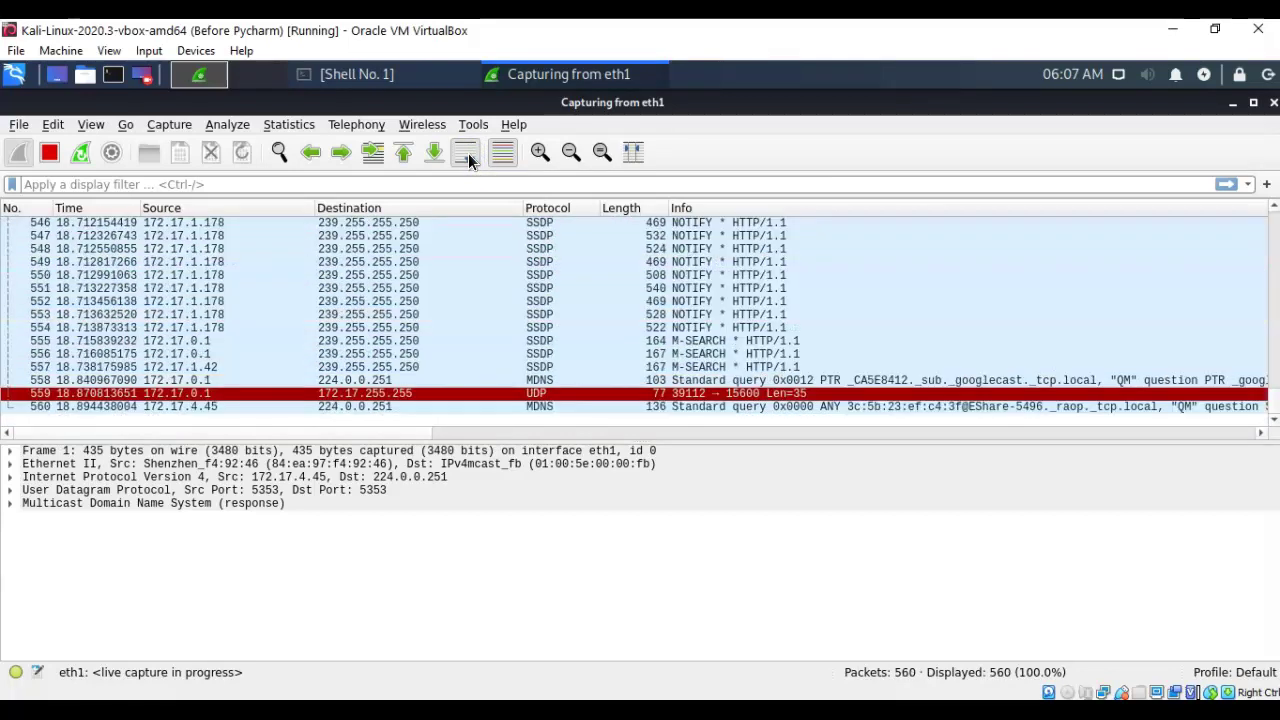
{"action": "key", "text": "ctrl+e"}
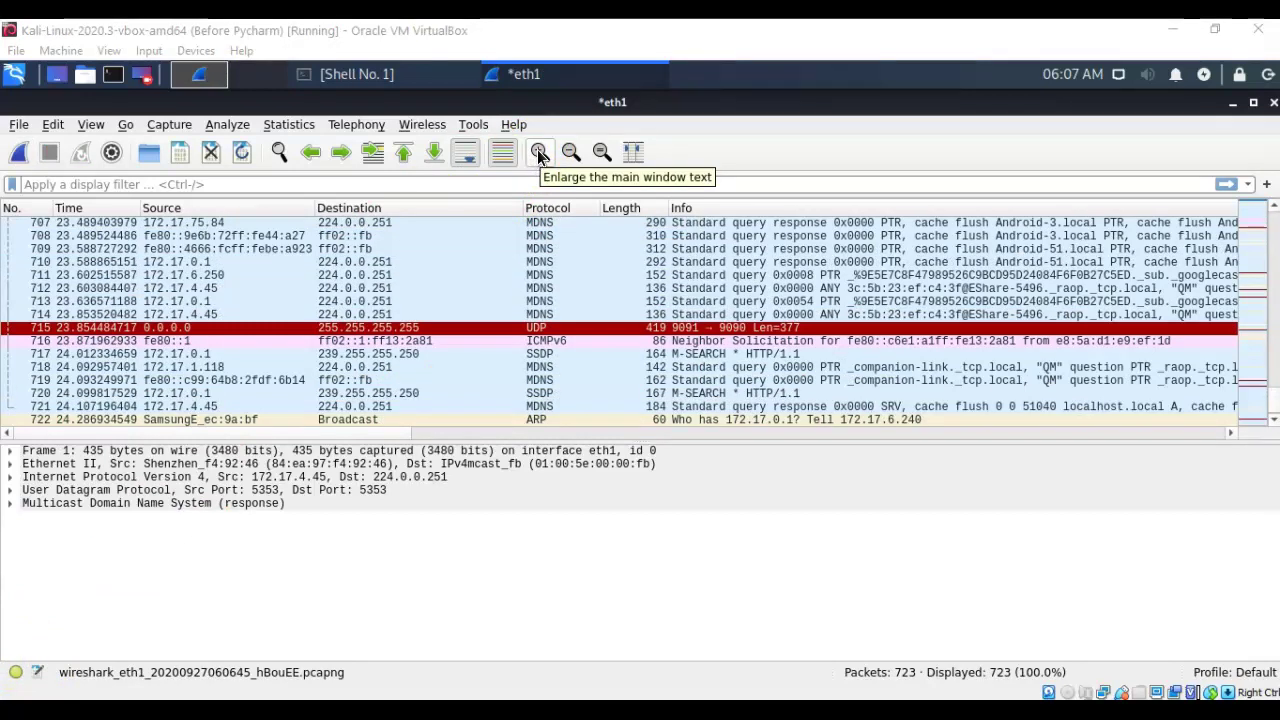
Step: Enlarge and shrink the main window text, and return it to its normal size
{"action": "left_click", "coordinate": [538, 152]}
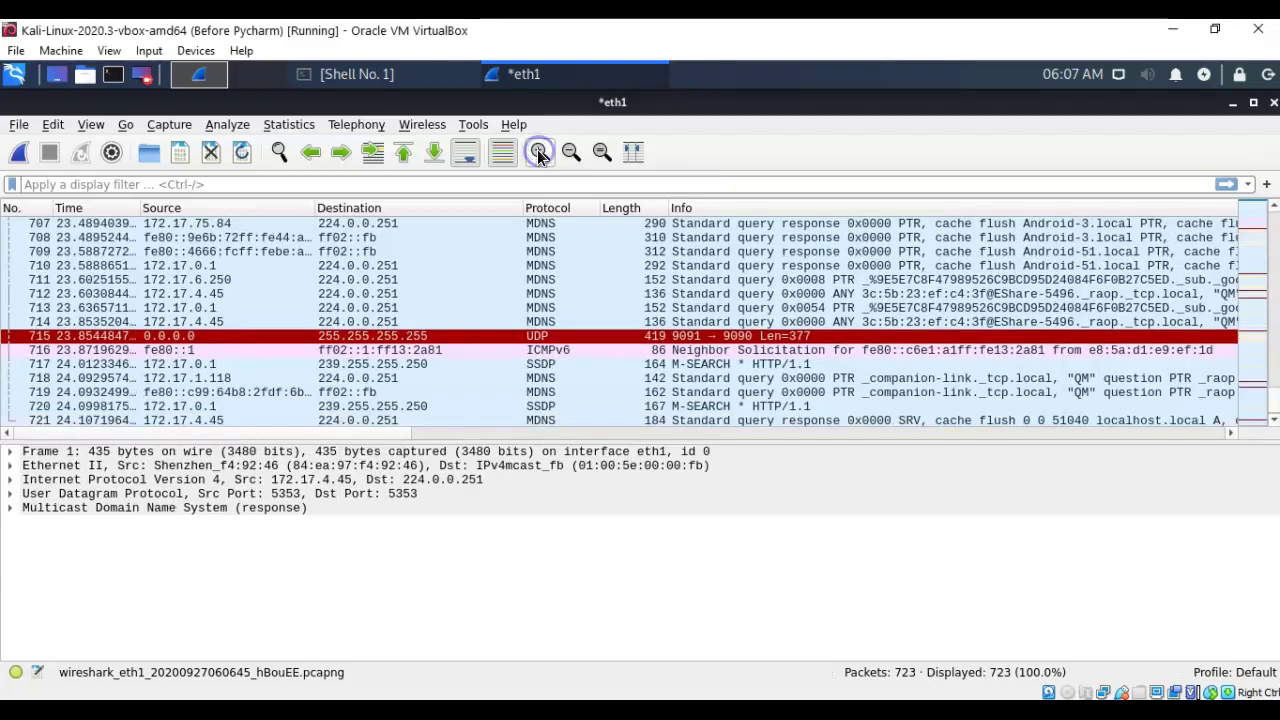
{"action": "left_click", "coordinate": [538, 152]}
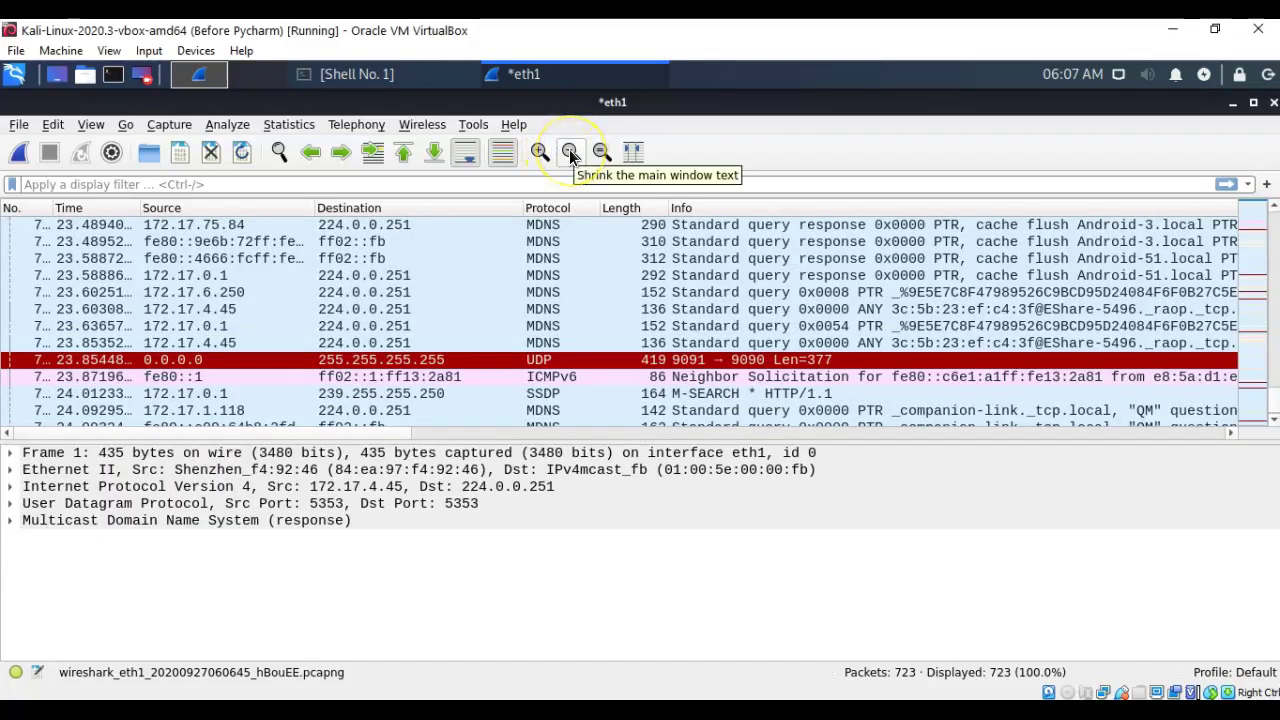
{"action": "left_click", "coordinate": [570, 152]}
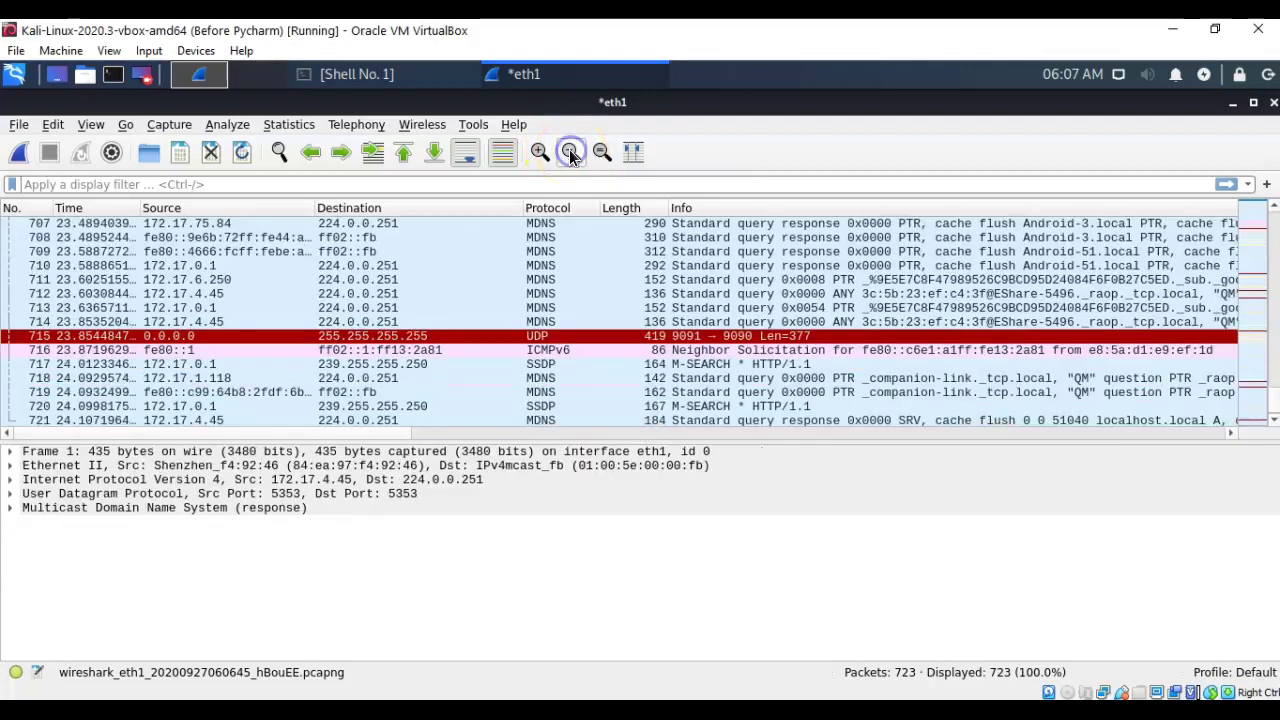
{"action": "left_click", "coordinate": [570, 152]}
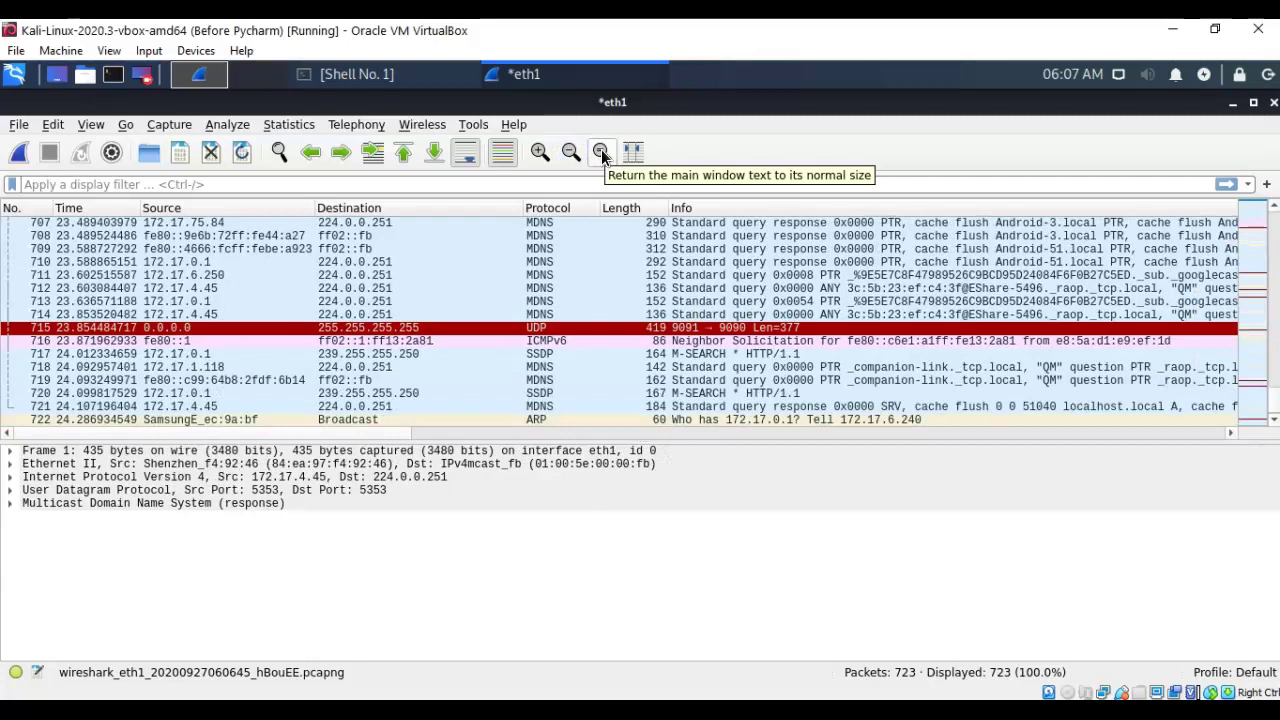
{"action": "left_click", "coordinate": [601, 151]}
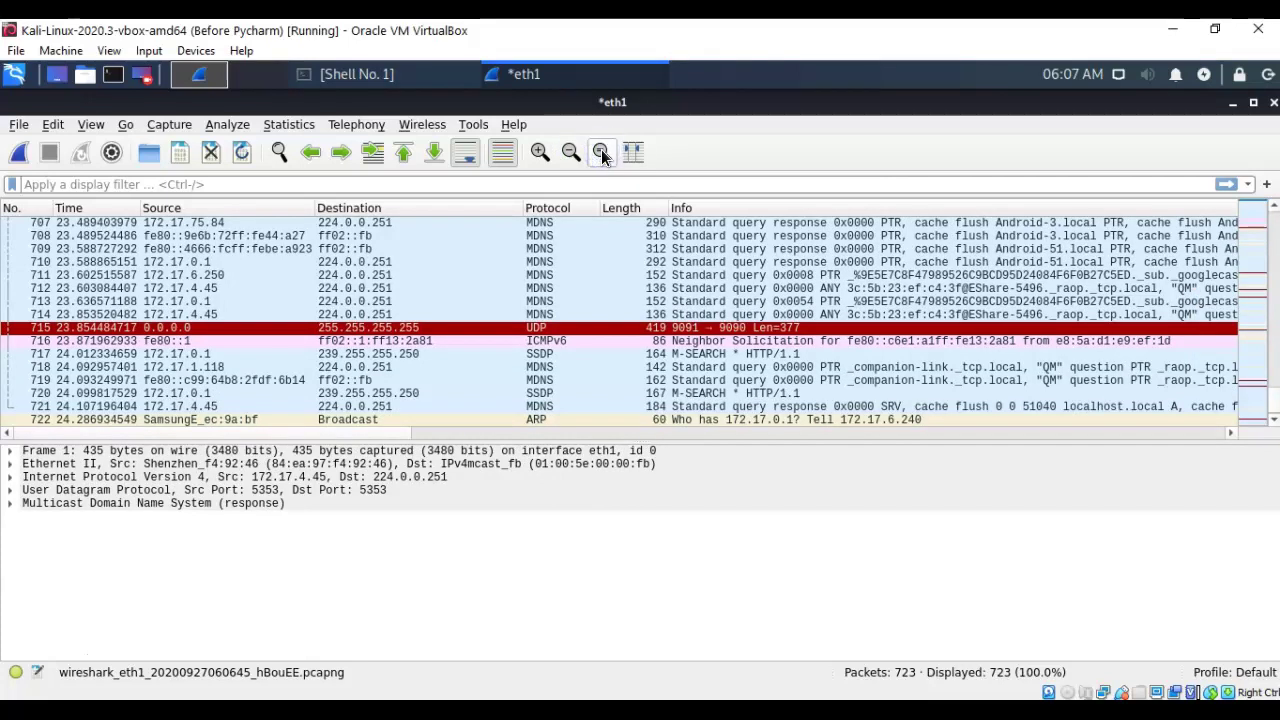
Step: Resize the packet list columns to fit their contents
{"action": "left_click", "coordinate": [633, 152]}
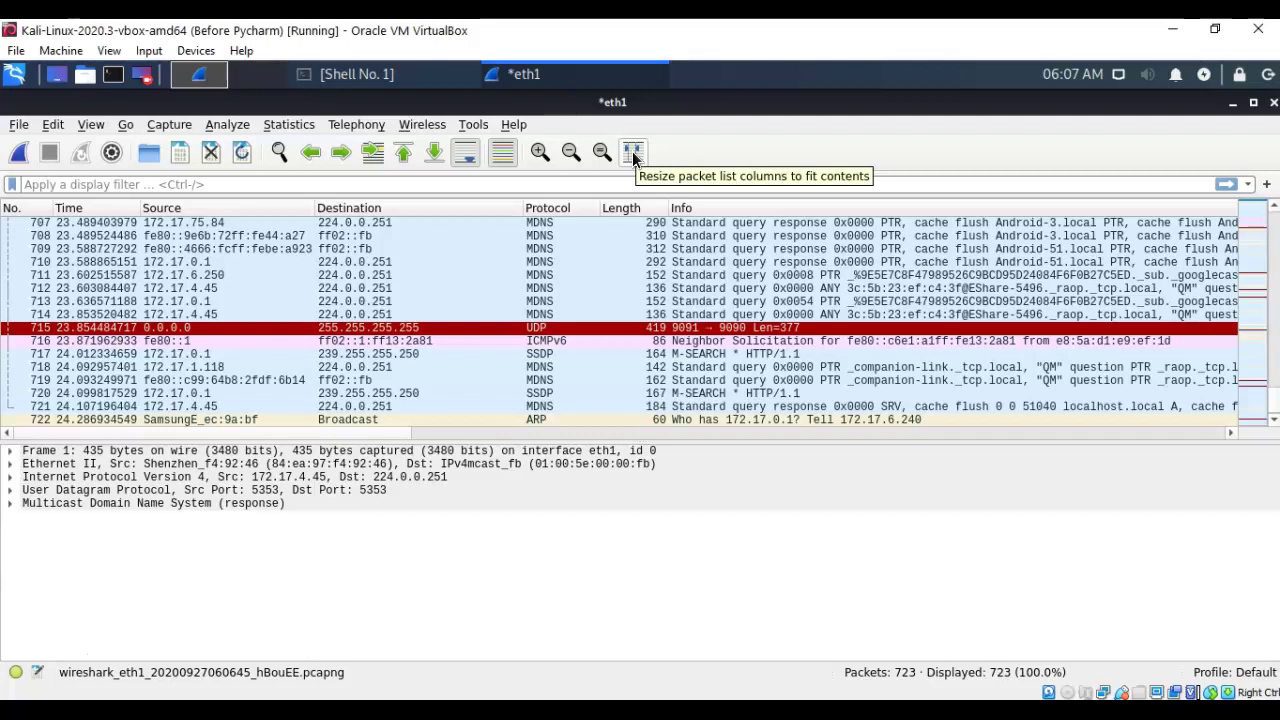
{"action": "left_click", "coordinate": [633, 152]}
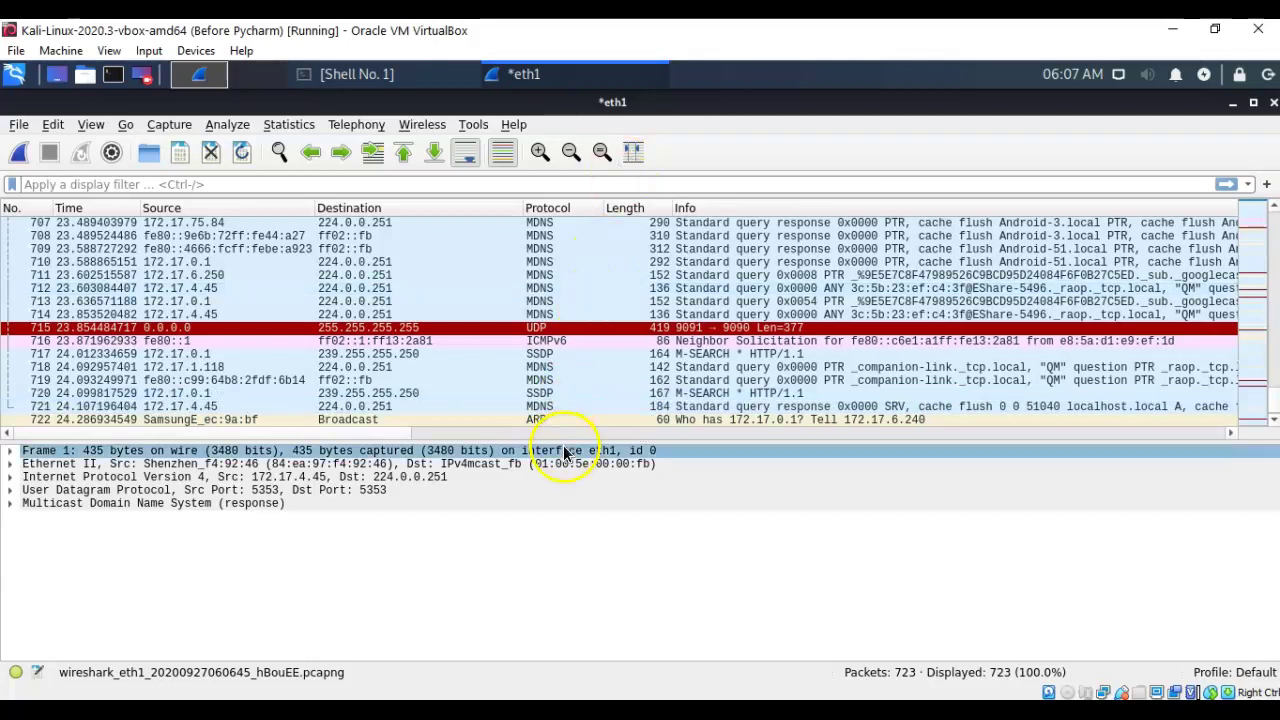
{"action": "left_click", "coordinate": [526, 508]}
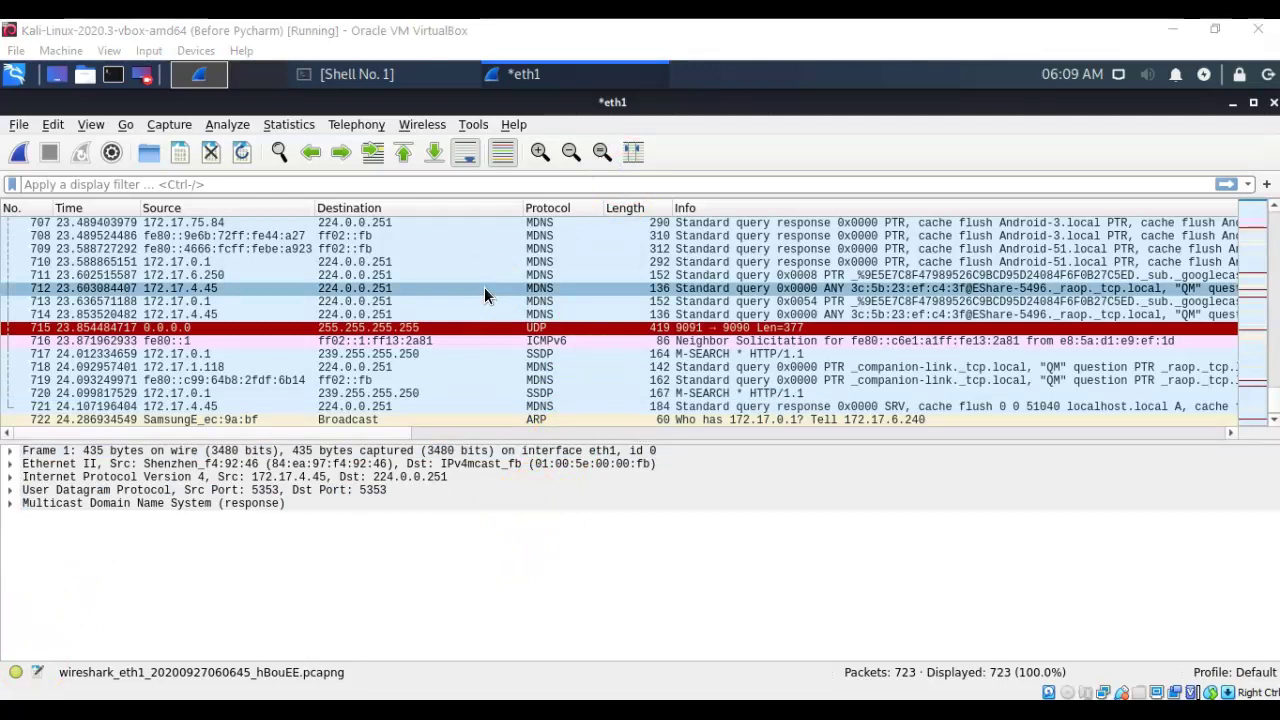
Step: Turn the packet list's colouring rules off and back on
{"action": "left_click", "coordinate": [505, 151]}
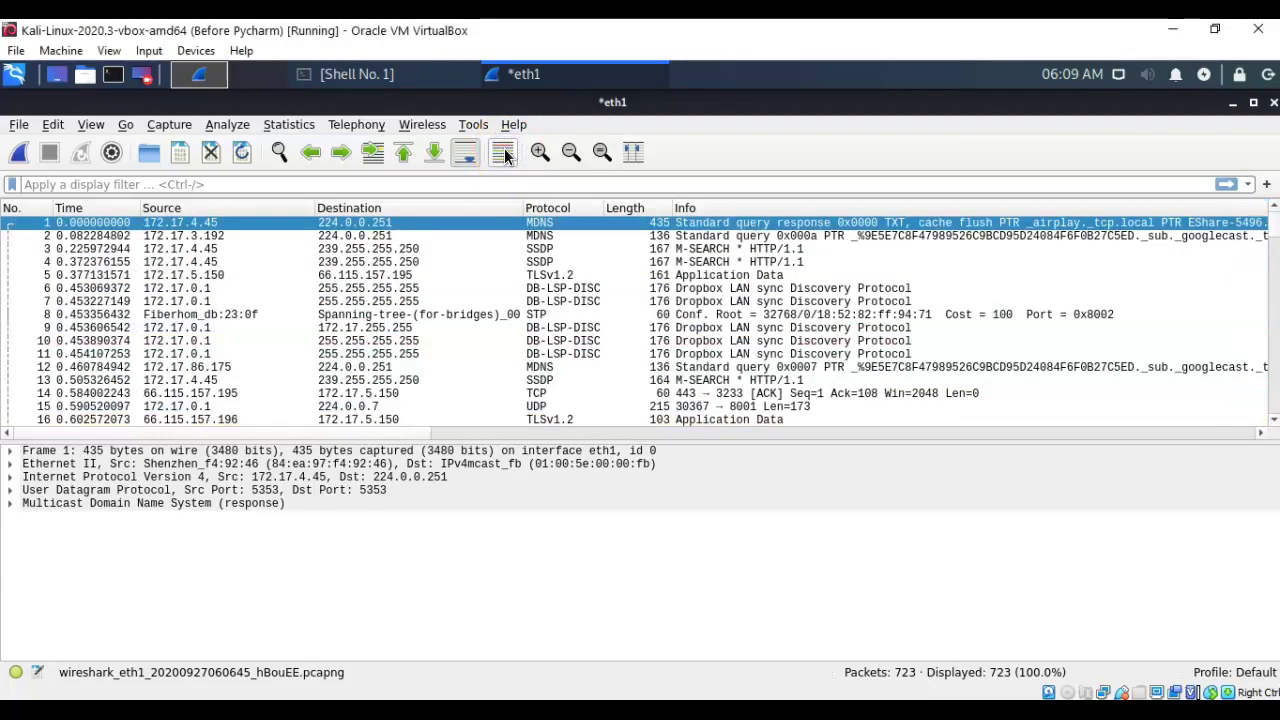
{"action": "left_click", "coordinate": [505, 152]}
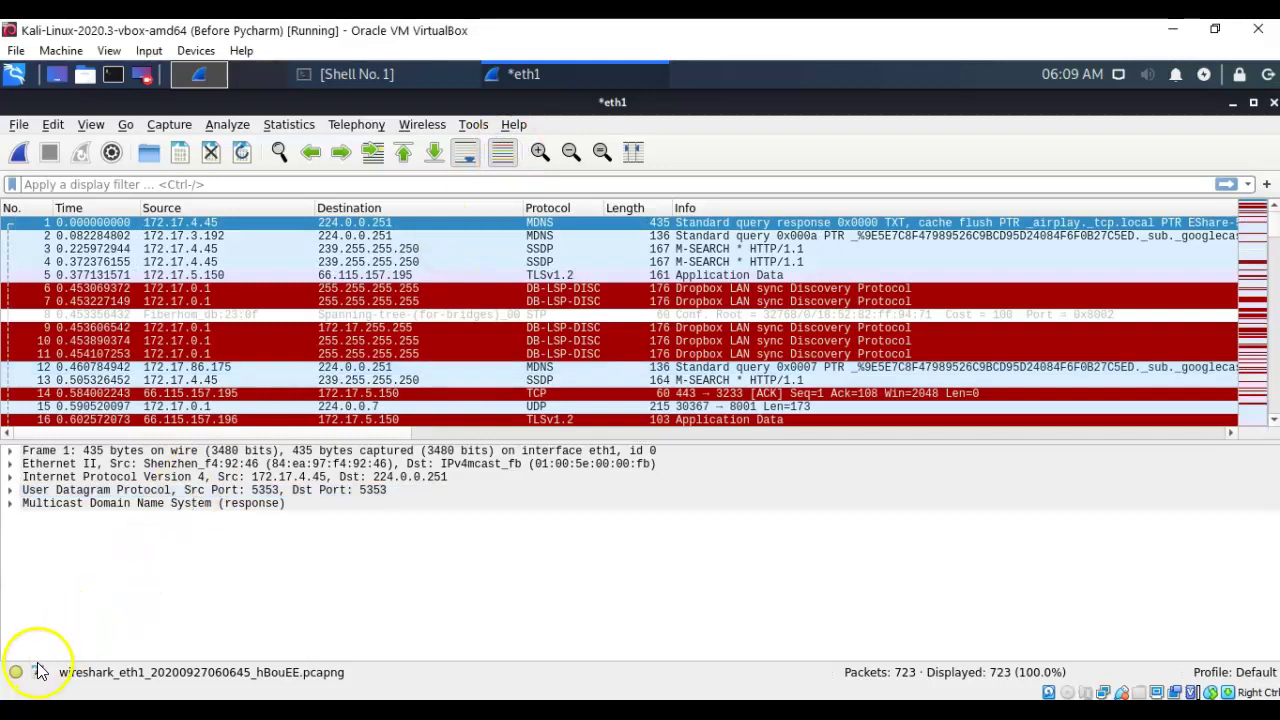